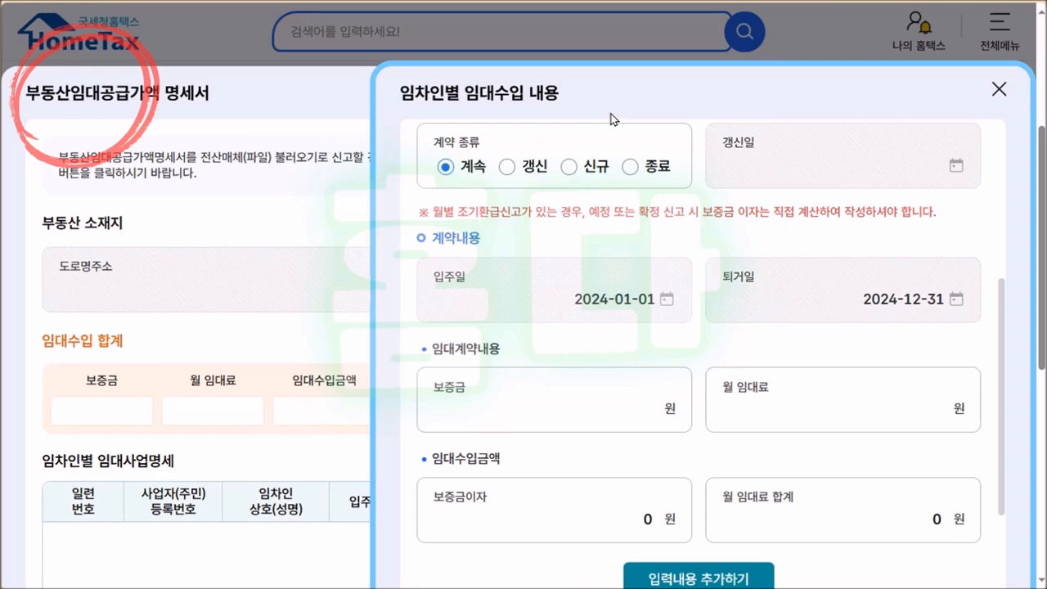
Set the contract type to 신규 with a move-in date of 2024-02-01.
left_click(570, 168)
left_click(874, 167)
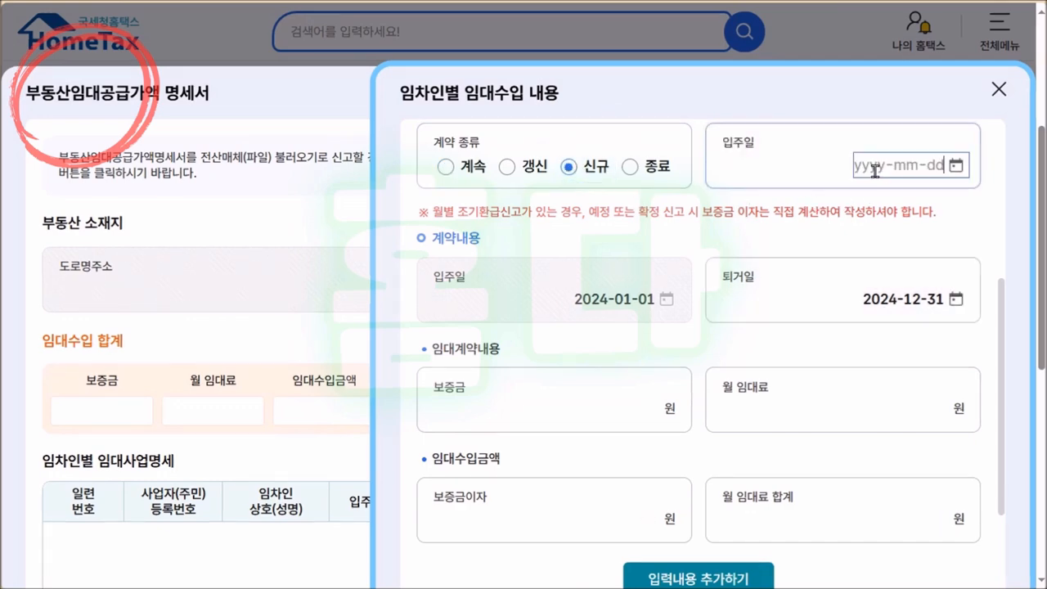
type("202")
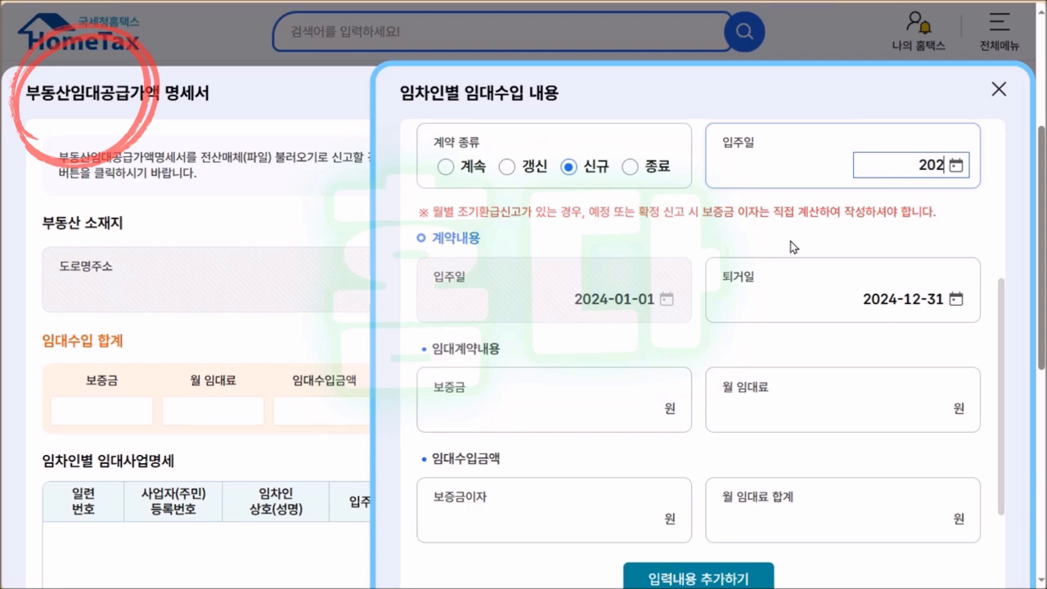
type("4-02-01")
left_click(792, 247)
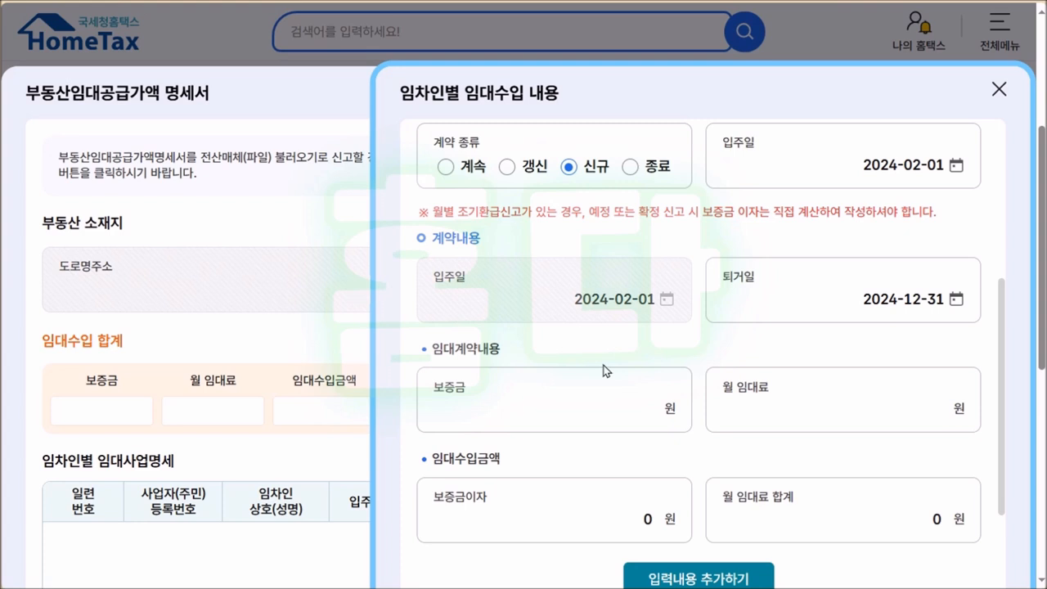
Enter a 10,000,000 deposit and 500,000 monthly rent, accepting the auto-calculated rent total.
left_click(606, 391)
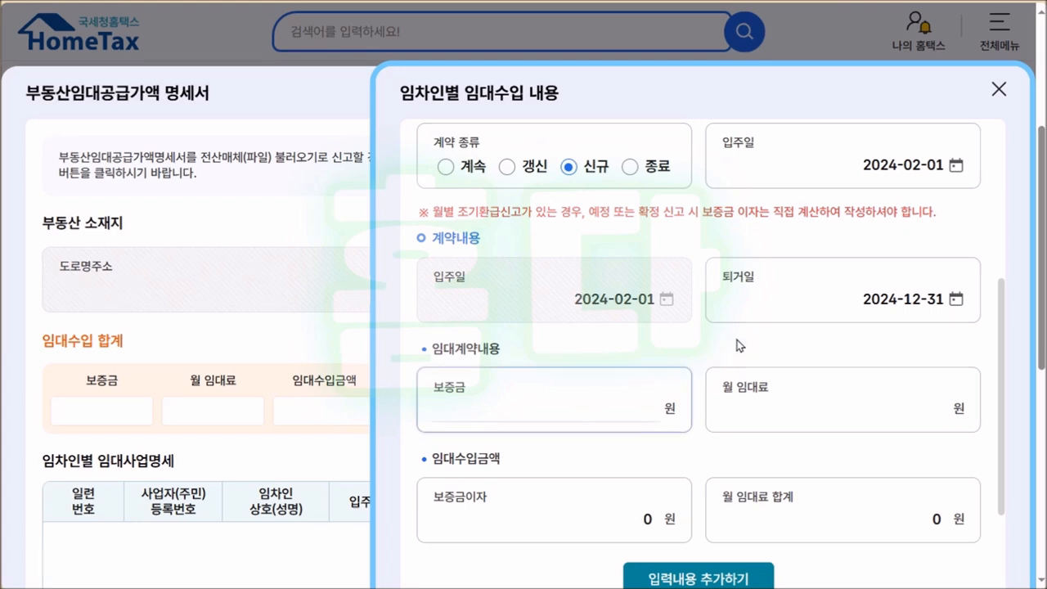
type("10000000")
left_click(739, 345)
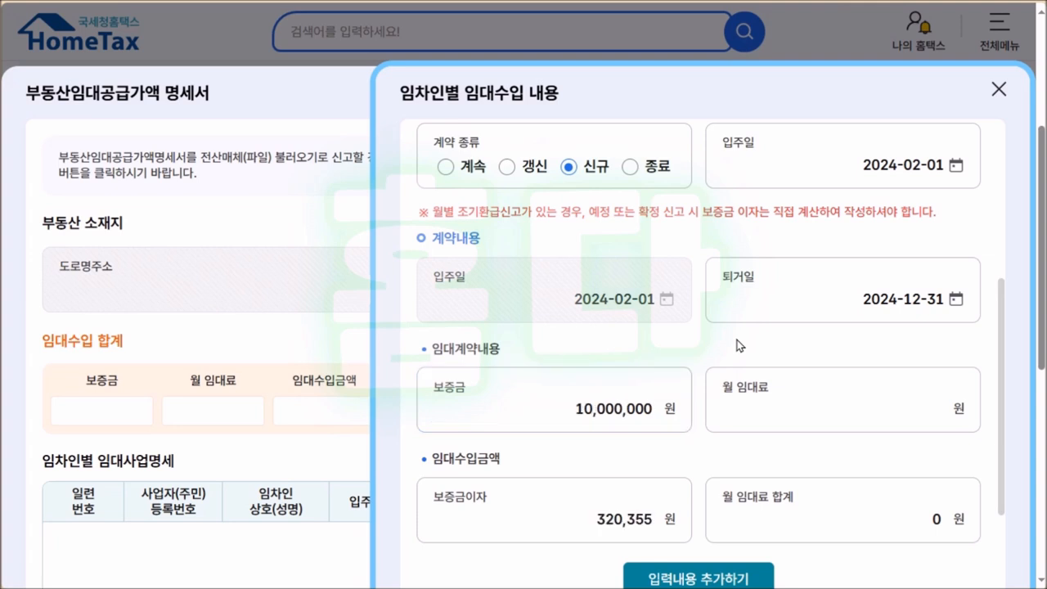
left_click(885, 413)
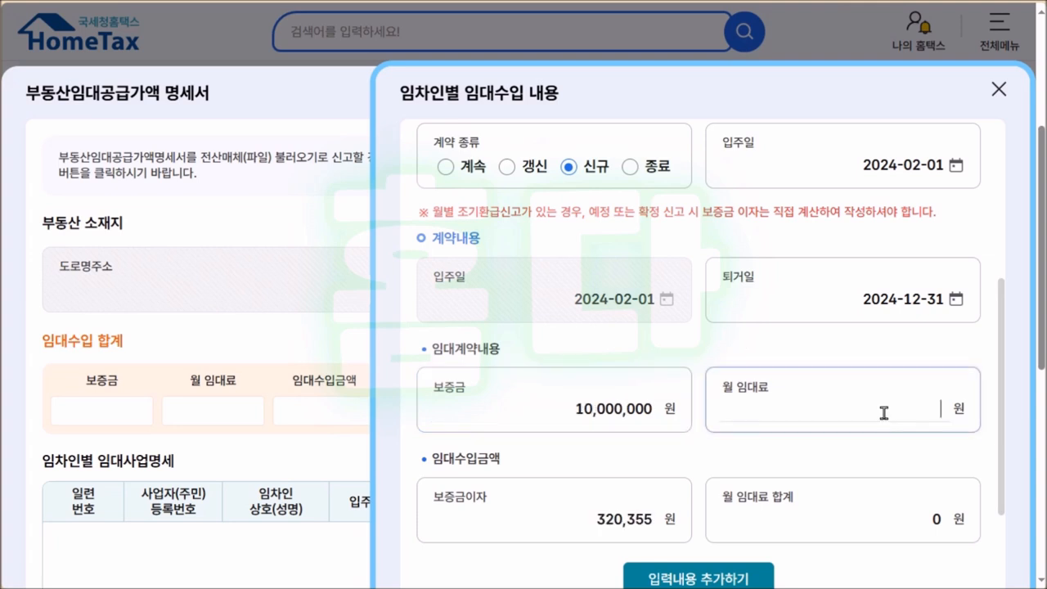
type("500000")
left_click(818, 345)
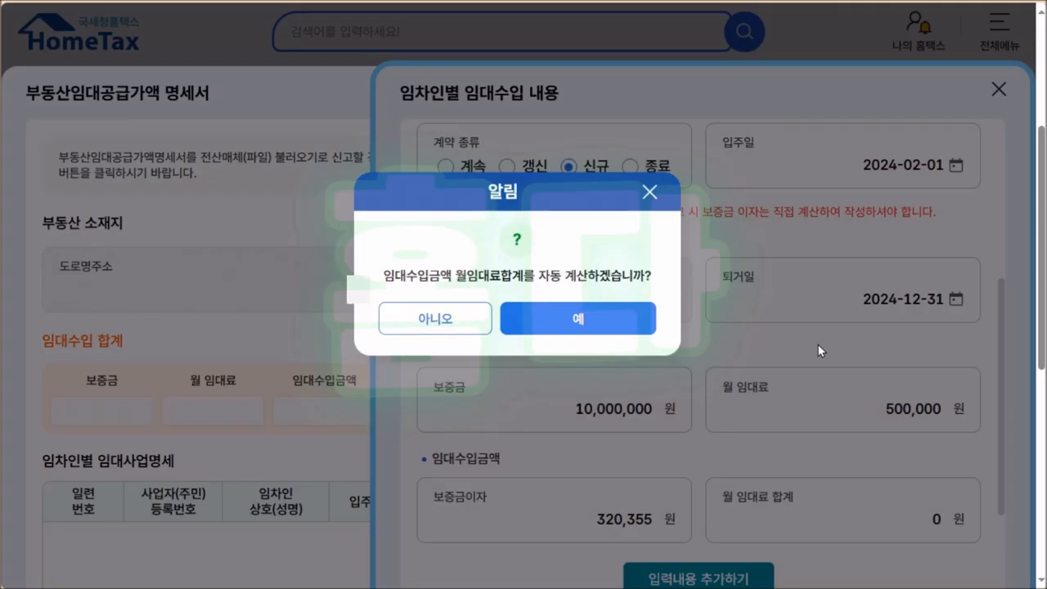
left_click(621, 330)
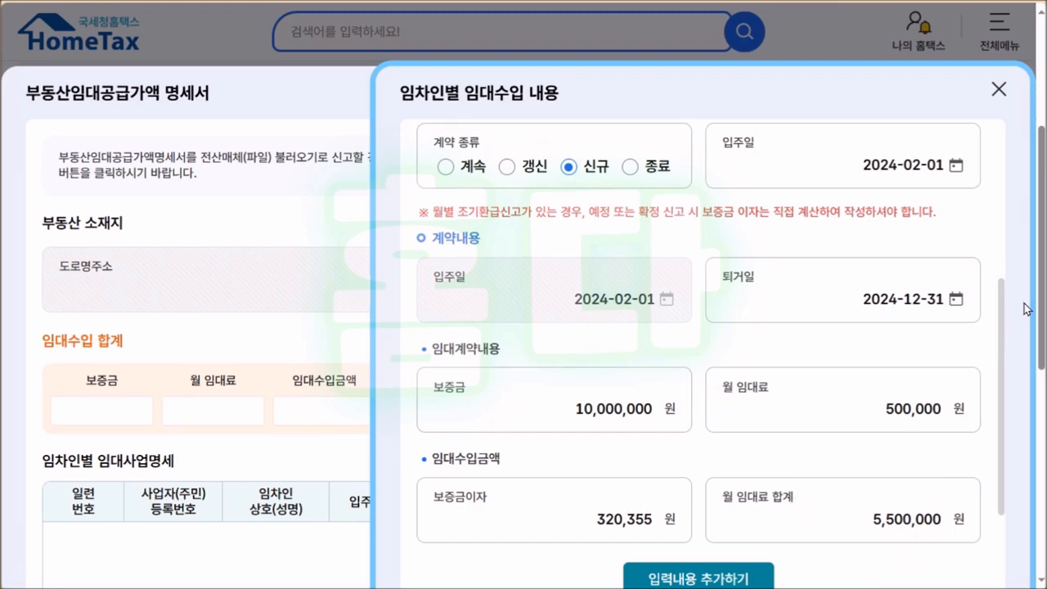
Add the new-lease tenant to the rental list via 입력내용 추가하기 and dismiss the confirmation.
left_click_drag(1003, 320, 1023, 455)
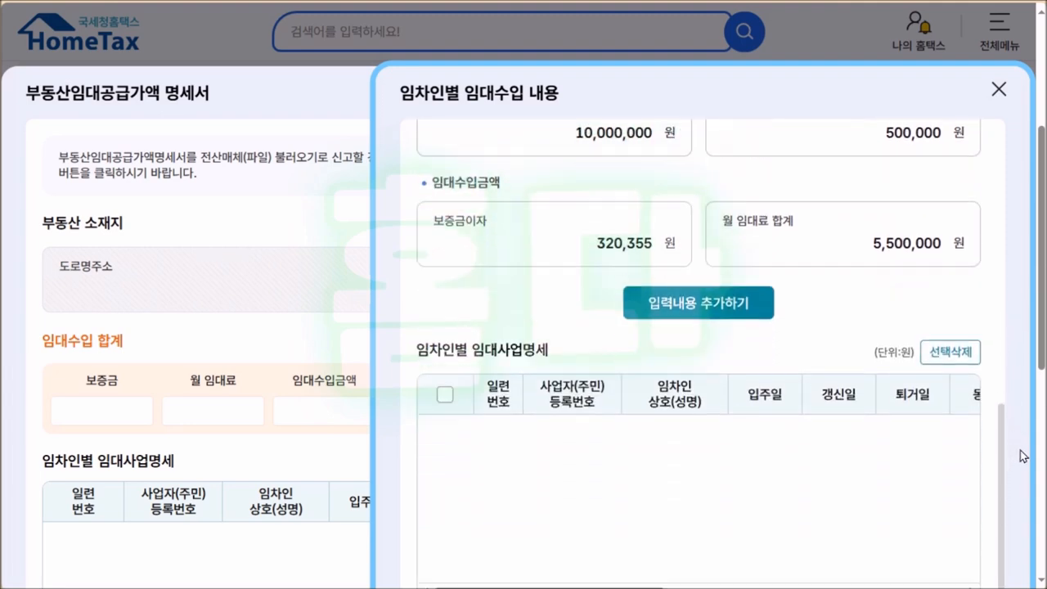
left_click(700, 302)
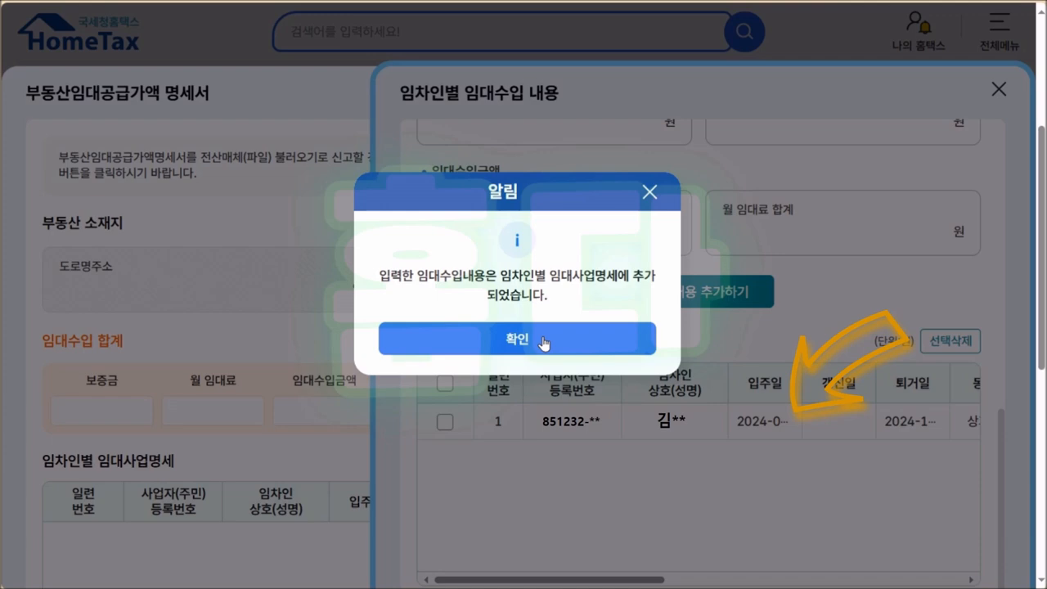
left_click(544, 344)
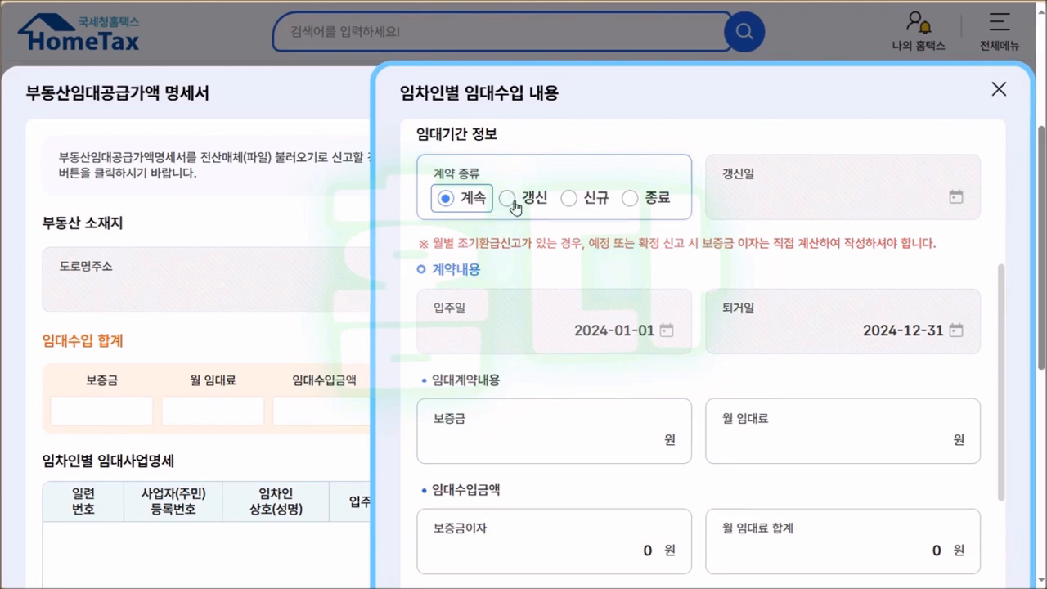
Set the contract type to 갱신 with a renewal date of 2024-02-01.
left_click(508, 204)
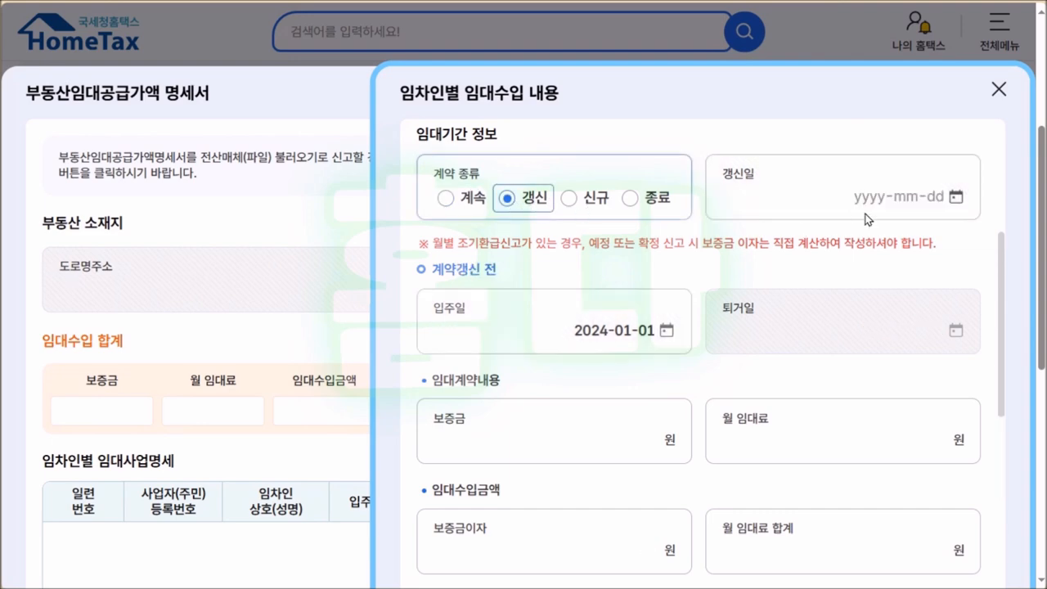
left_click(896, 198)
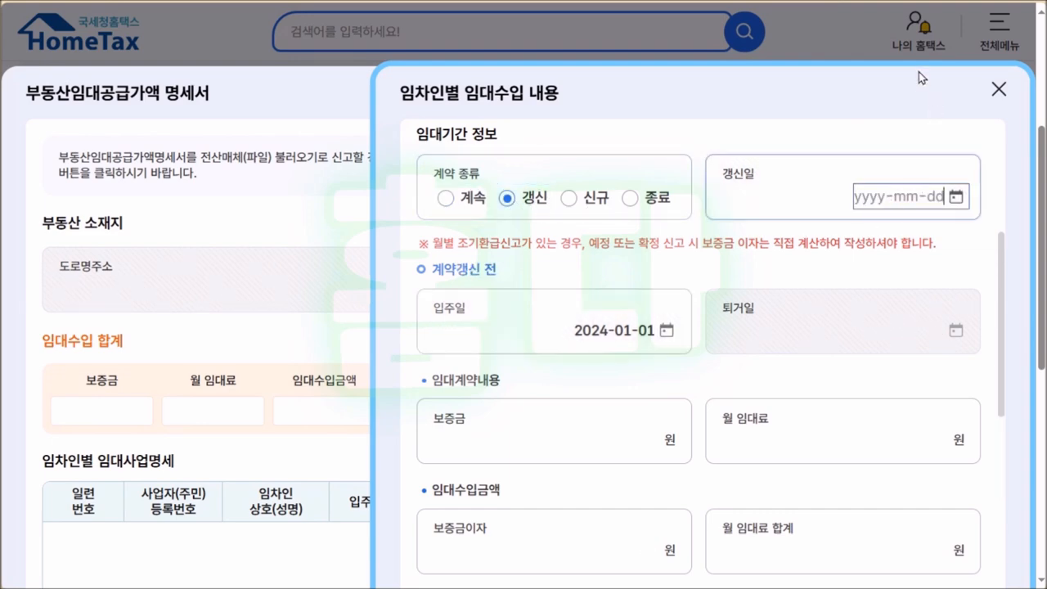
type("20240201")
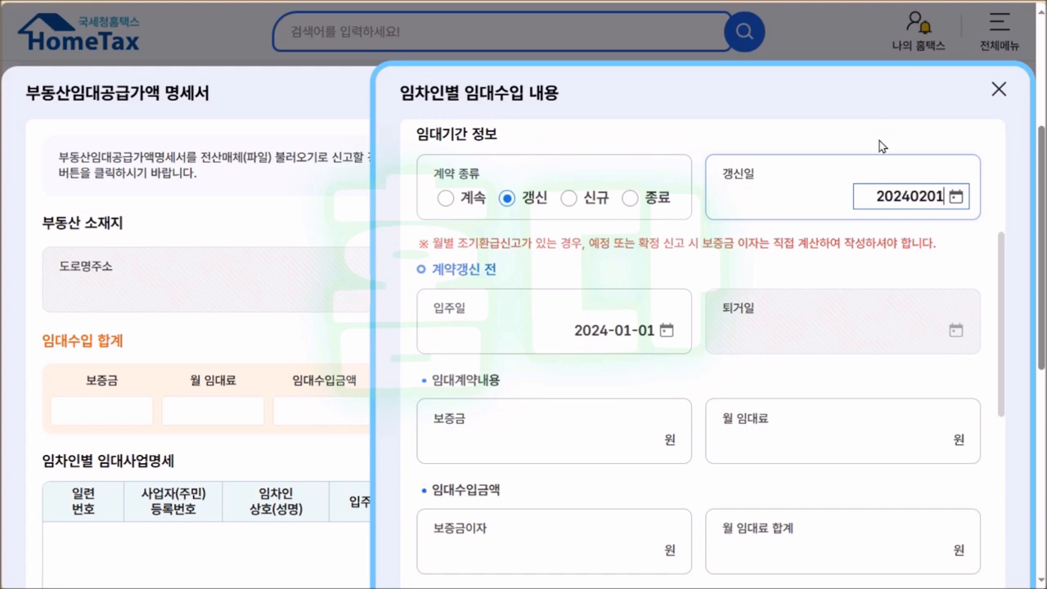
left_click_drag(1002, 247, 1002, 249)
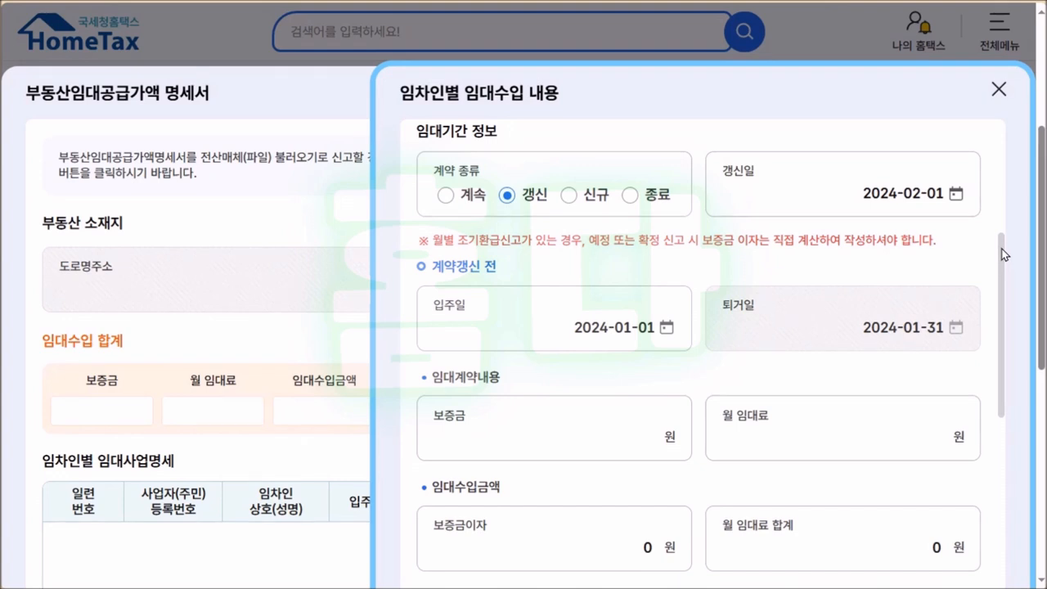
Scroll down the form to the pre-renewal 계약갱신 전 deposit and rent fields.
scroll(1004, 255, "down", 2)
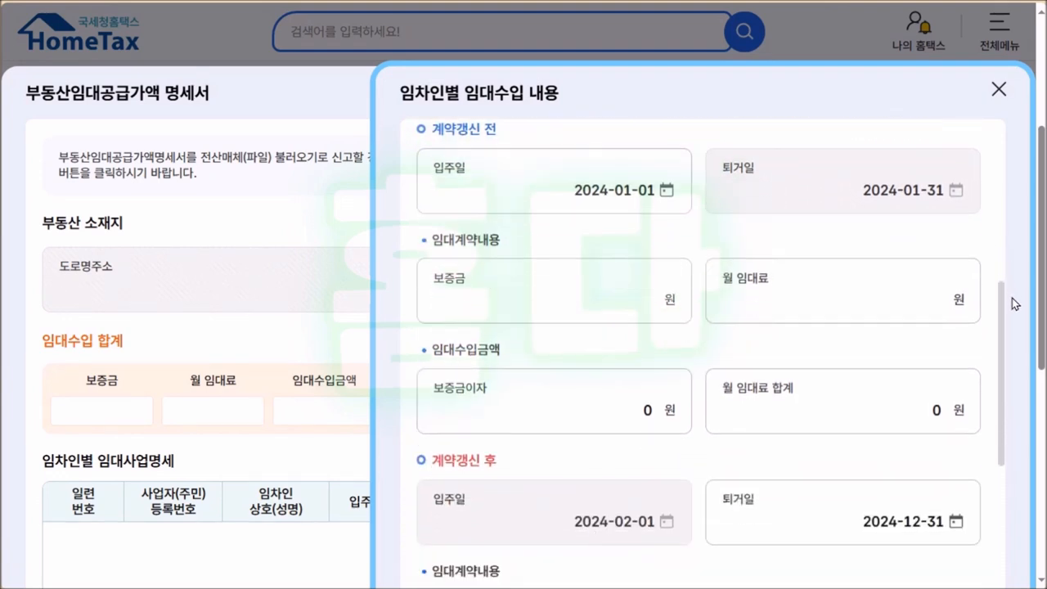
scroll(1013, 304, "down", 4)
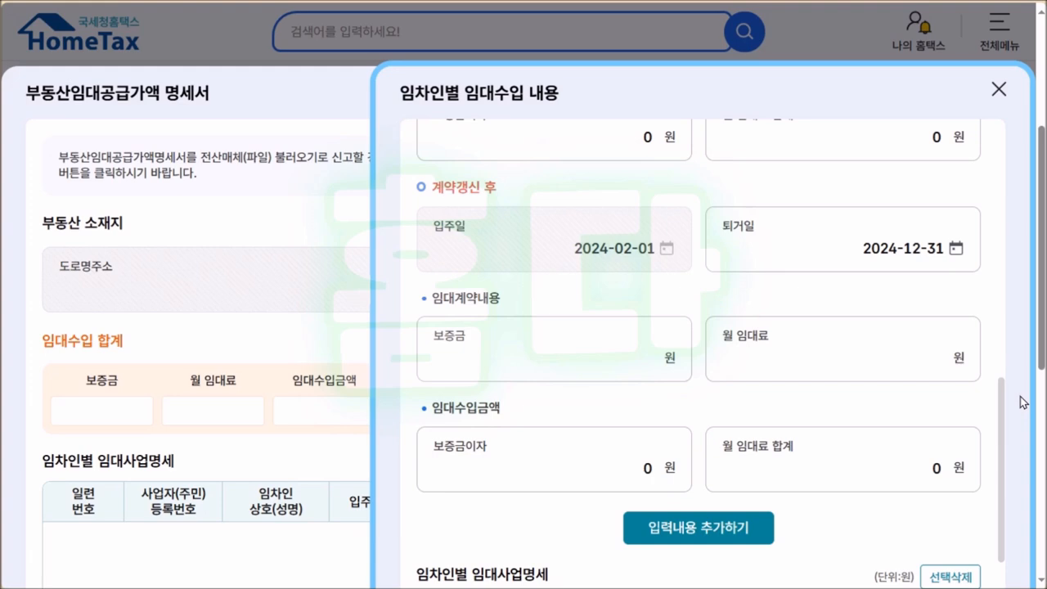
left_click_drag(1002, 392, 1004, 251)
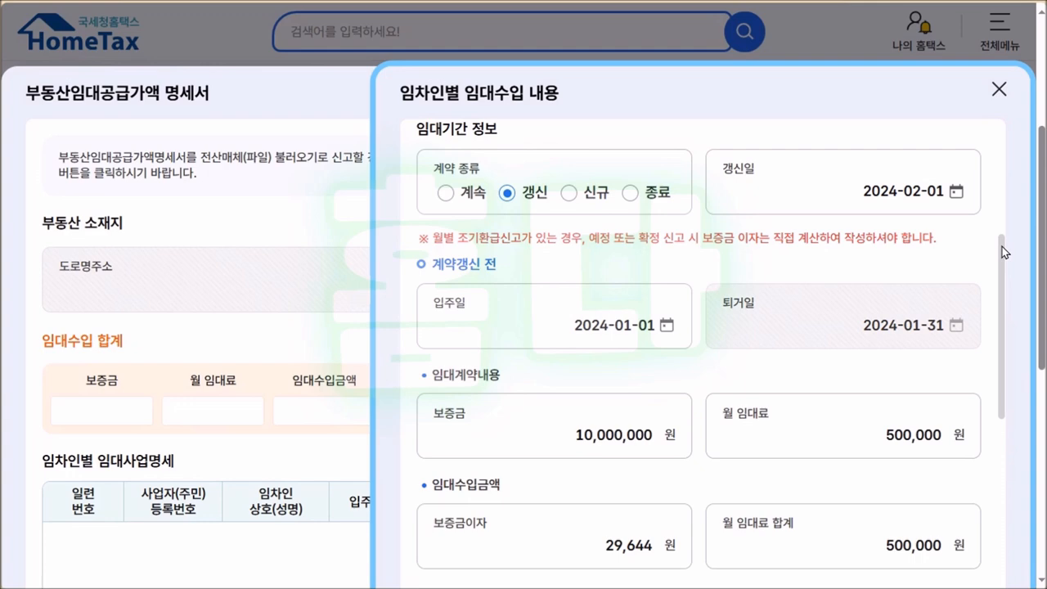
Add the renewed contract with deposit 10,000,000 and rent 600,000 as the second tenant row.
left_click_drag(1002, 246, 1013, 408)
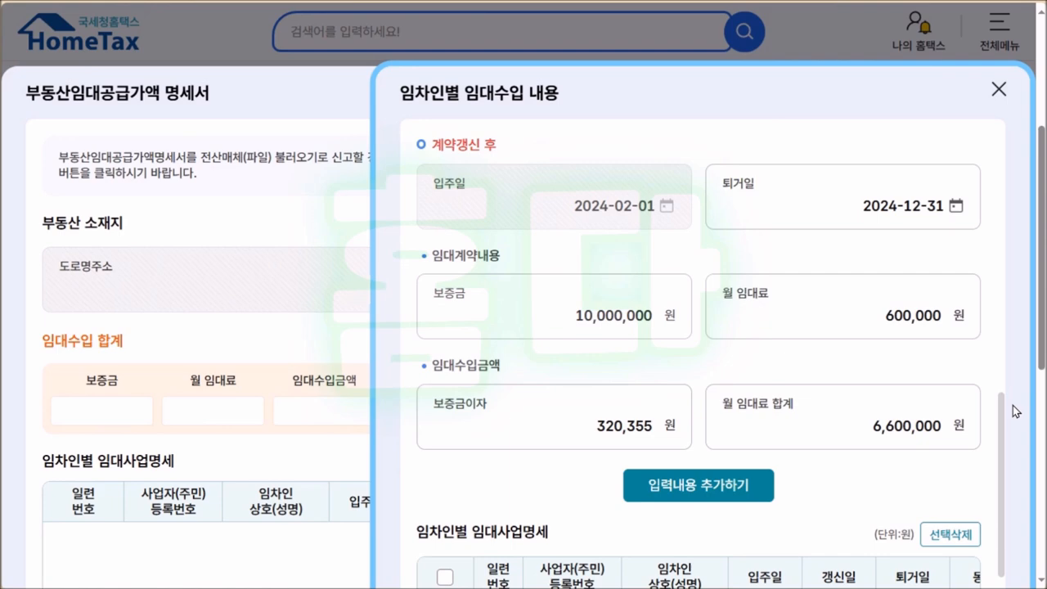
scroll(1012, 405, "down", 2)
left_click(721, 297)
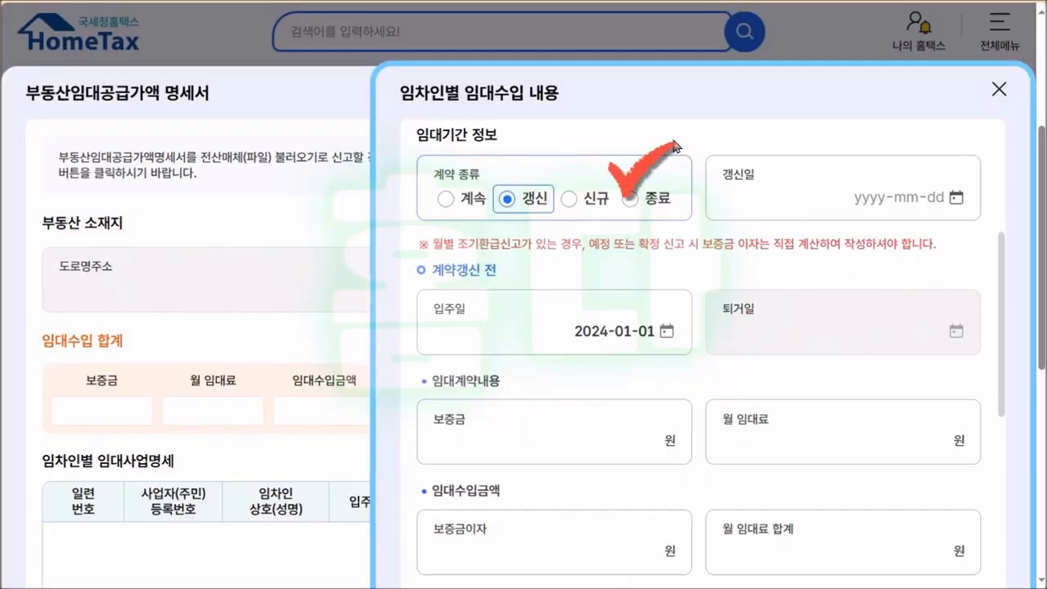
Mark the lease contract as ended (종료) and go to the 퇴거일 field.
left_click(649, 196)
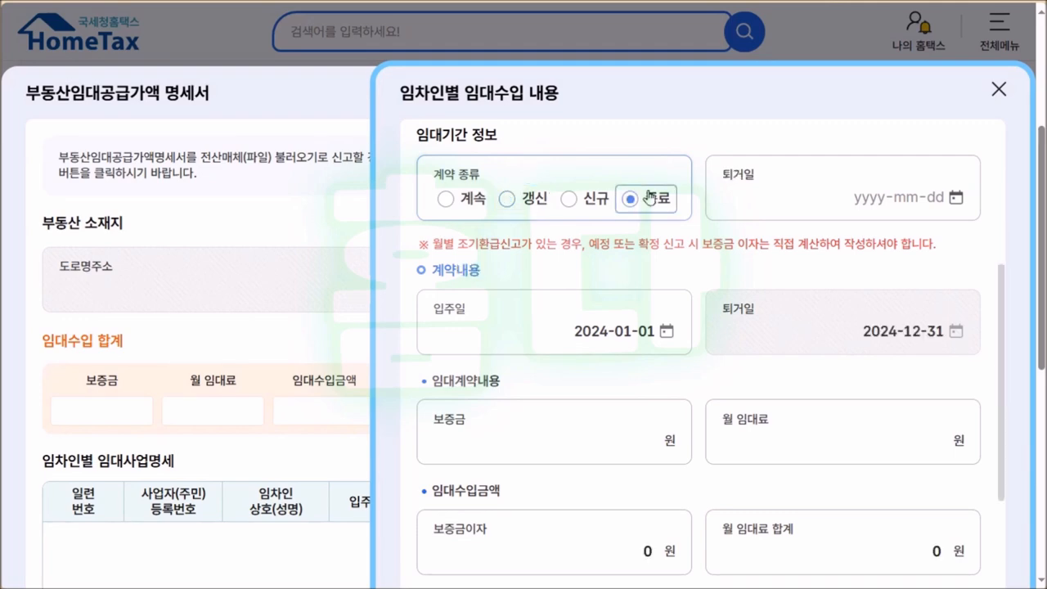
left_click(883, 198)
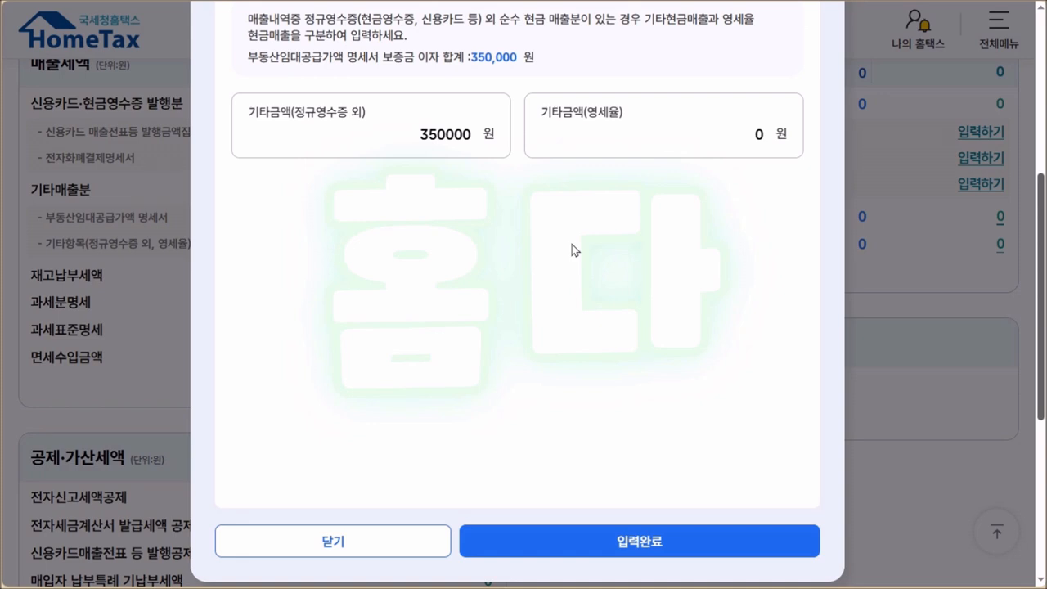
Change the 기타금액(정규영수증 외) amount from 350000 to 6350000.
double_click(387, 134)
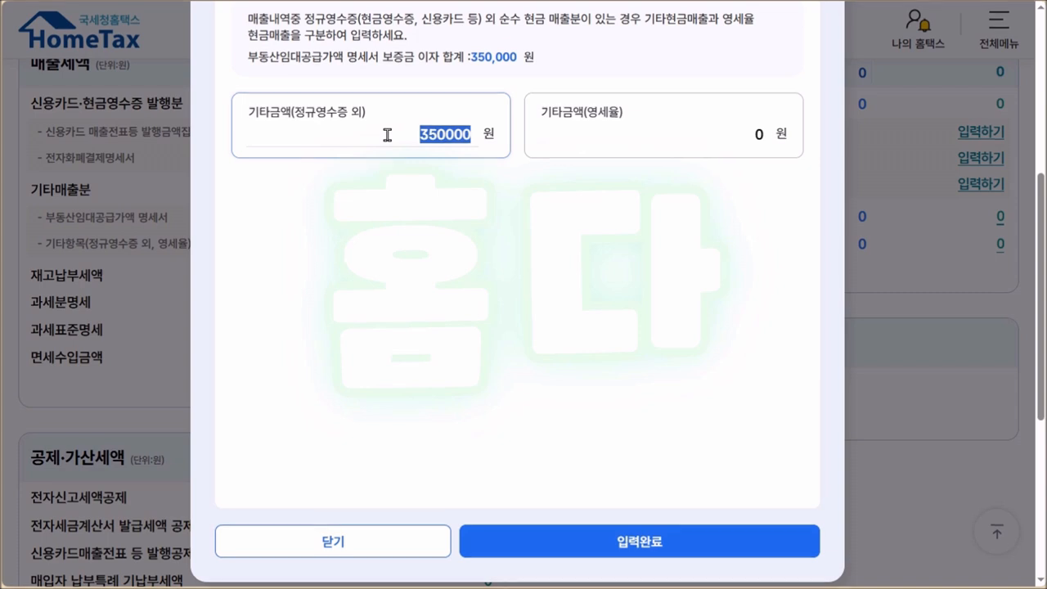
left_click(386, 135)
type("6")
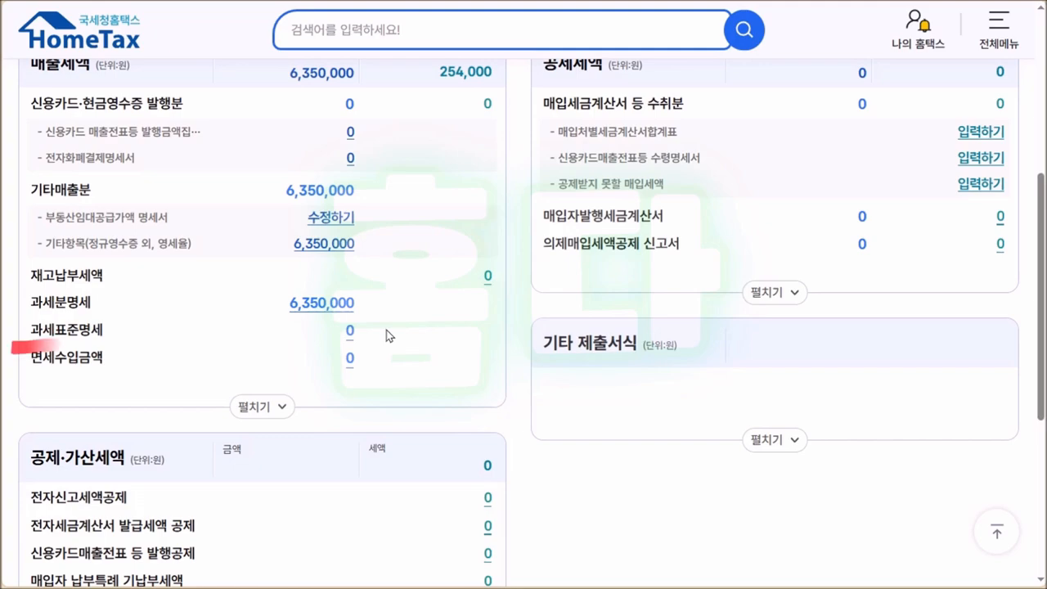
Enter 6,350,000 won for industry code 701201 in 과세표준명세 and confirm.
left_click(350, 331)
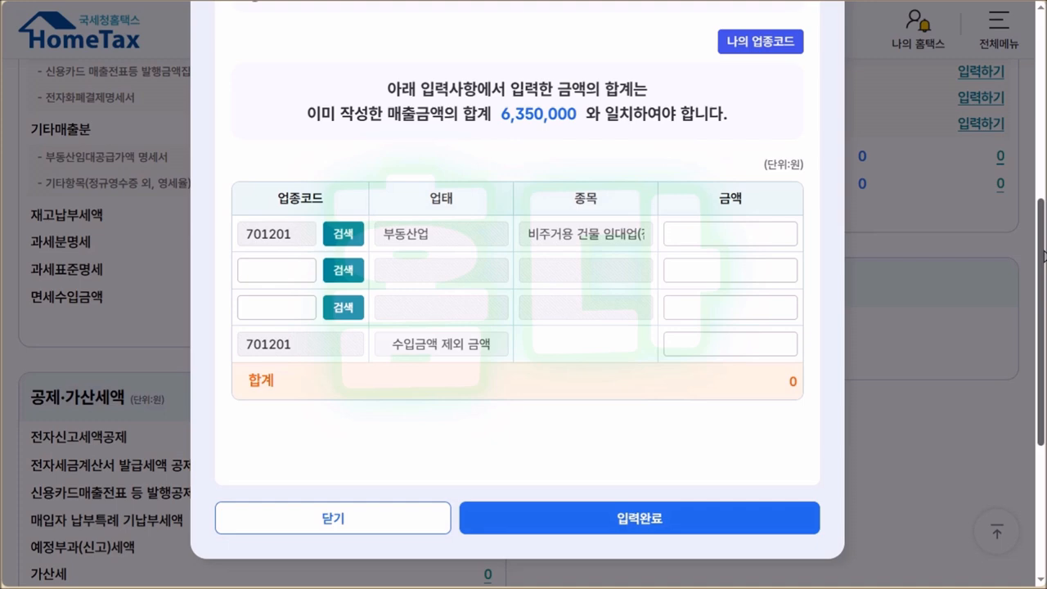
left_click(733, 231)
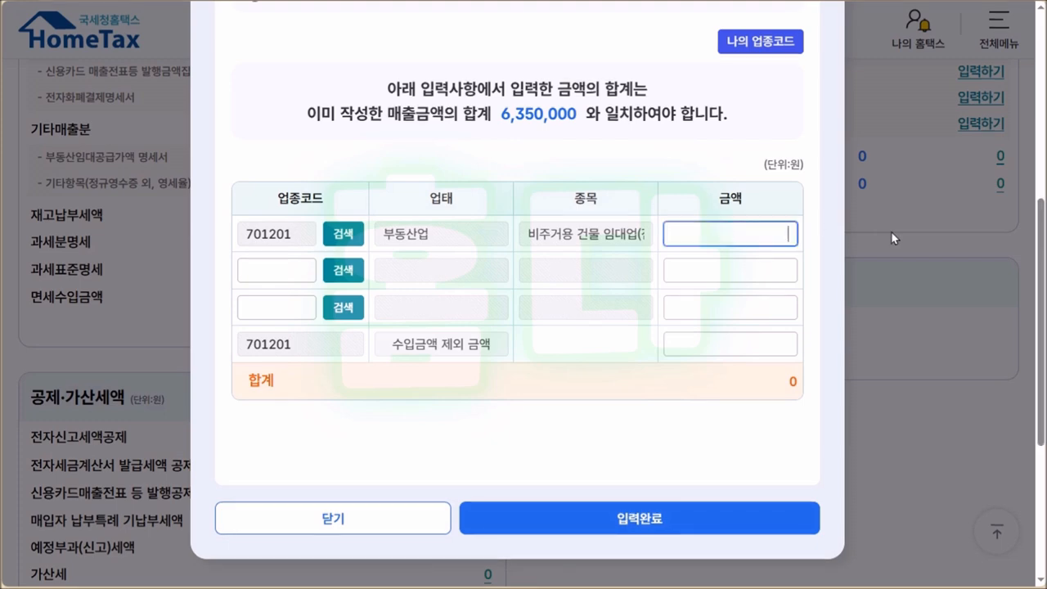
type("6350000")
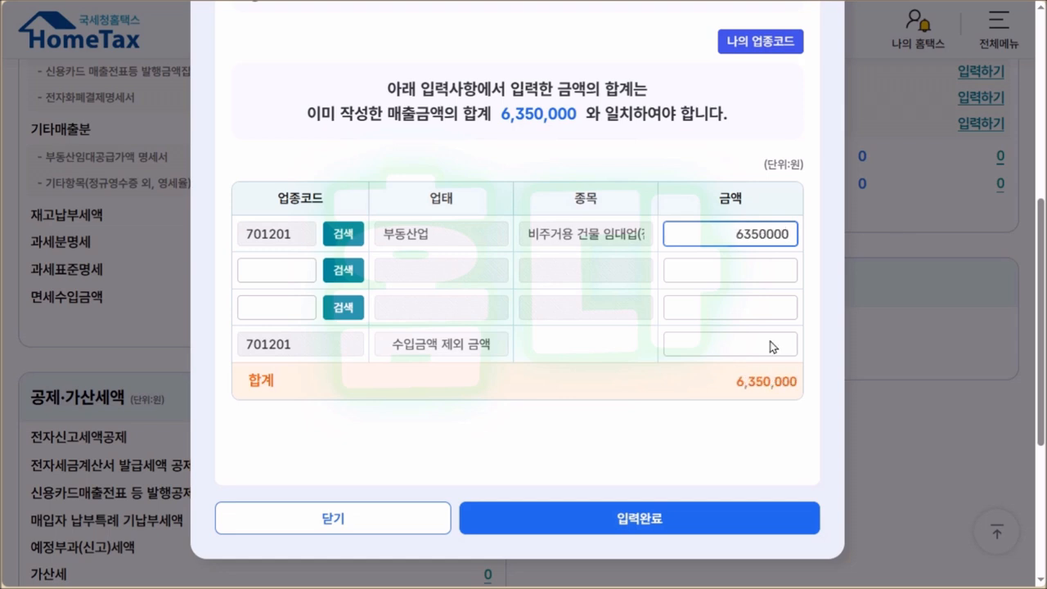
left_click(732, 442)
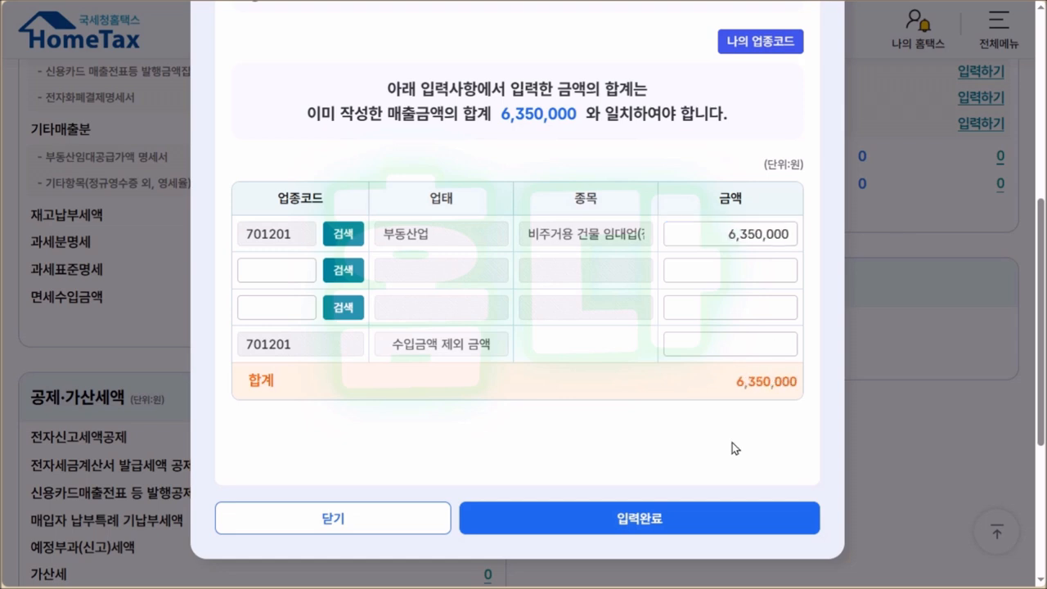
left_click(698, 528)
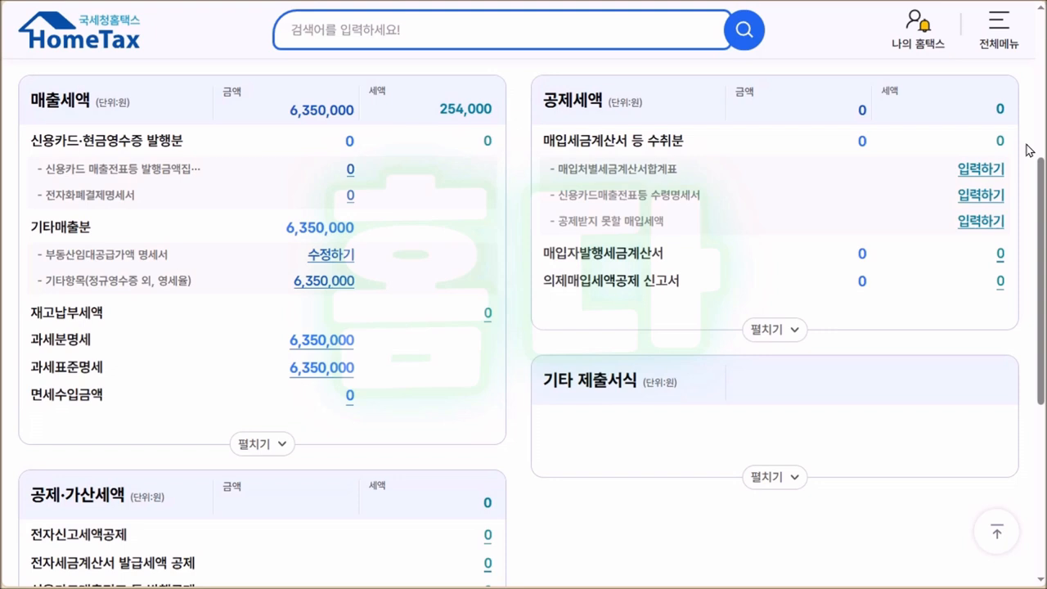
Fill the purchase invoice summary with 1 supplier, 1 invoice and 2,000,000 won supply value.
left_click(984, 168)
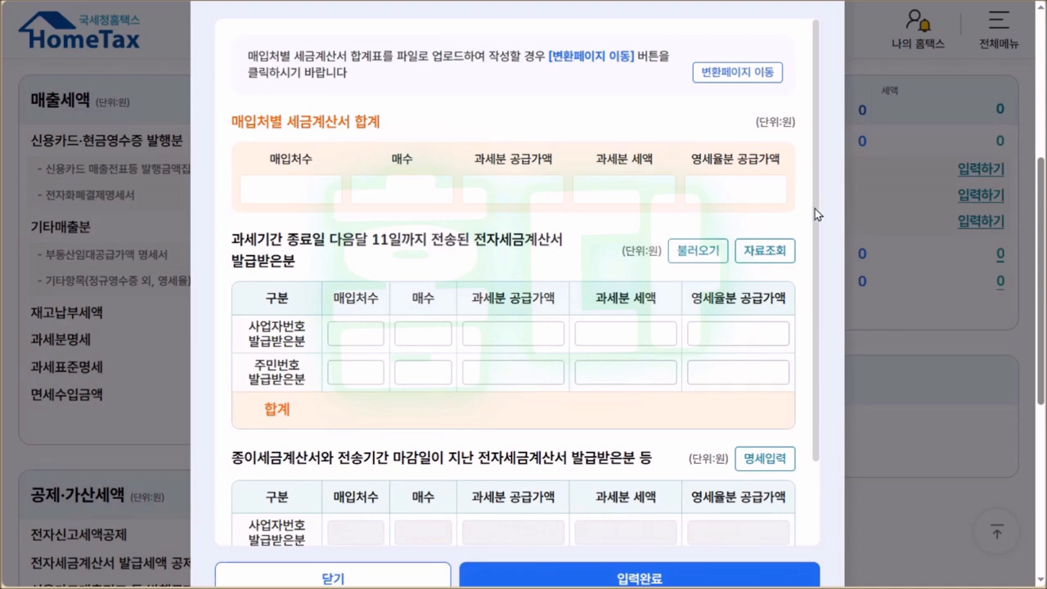
left_click_drag(815, 210, 838, 331)
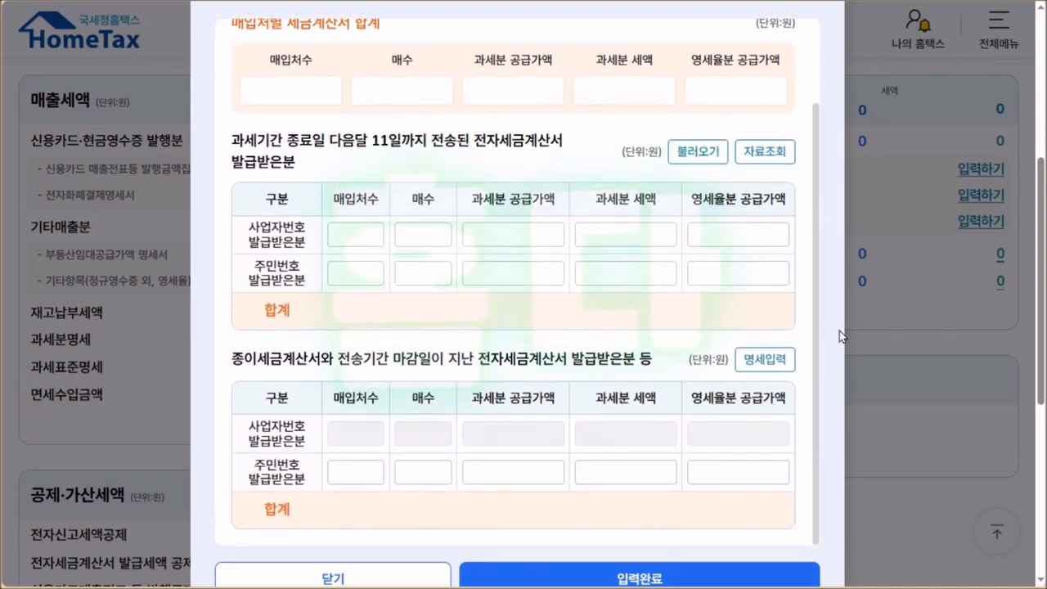
left_click(344, 235)
type("1")
key("Tab")
type("1")
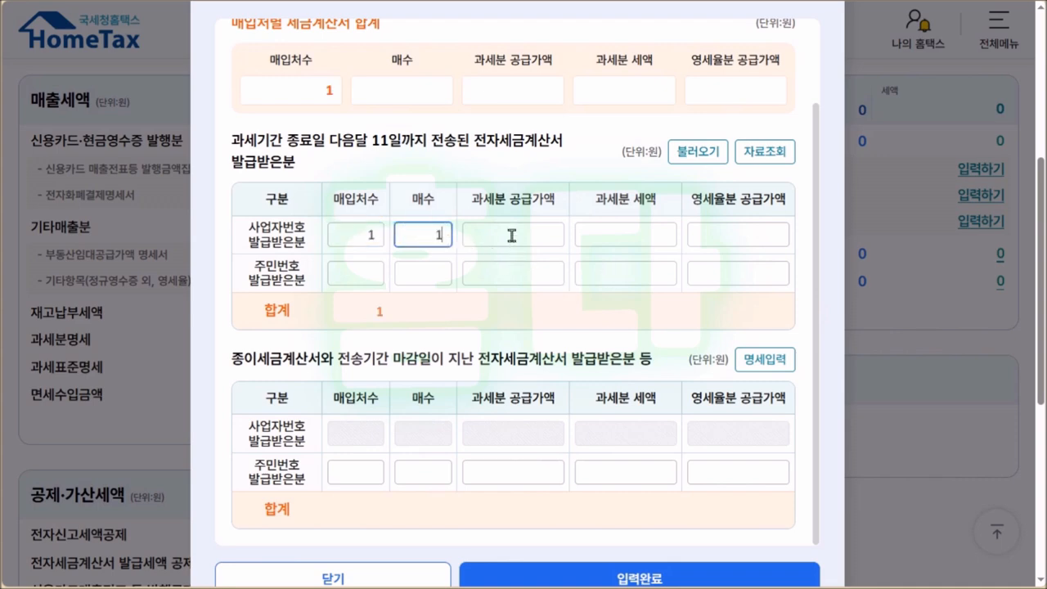
left_click(518, 235)
type("20000")
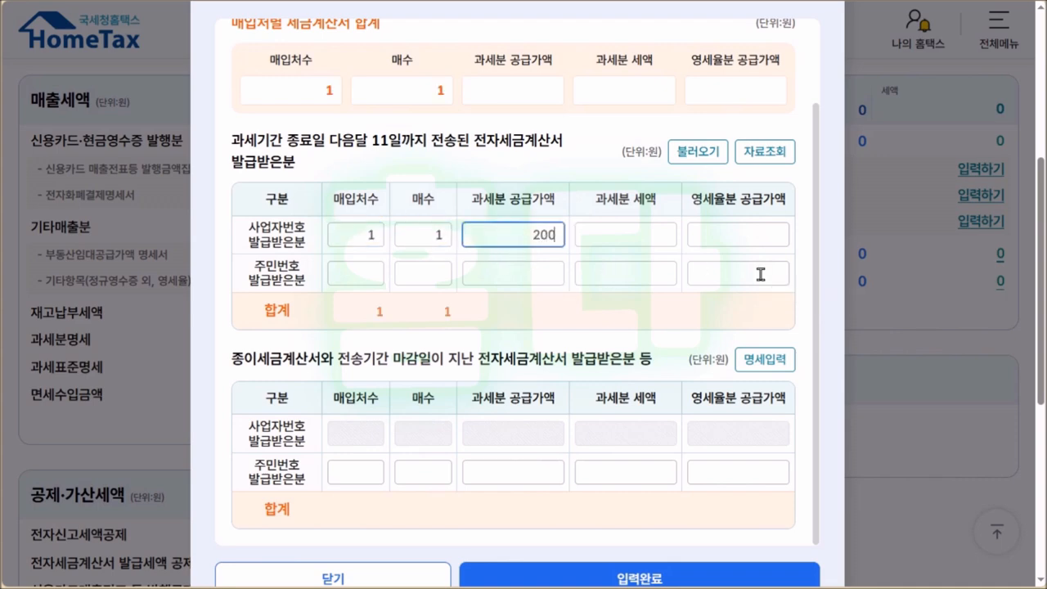
type("00")
left_click(741, 566)
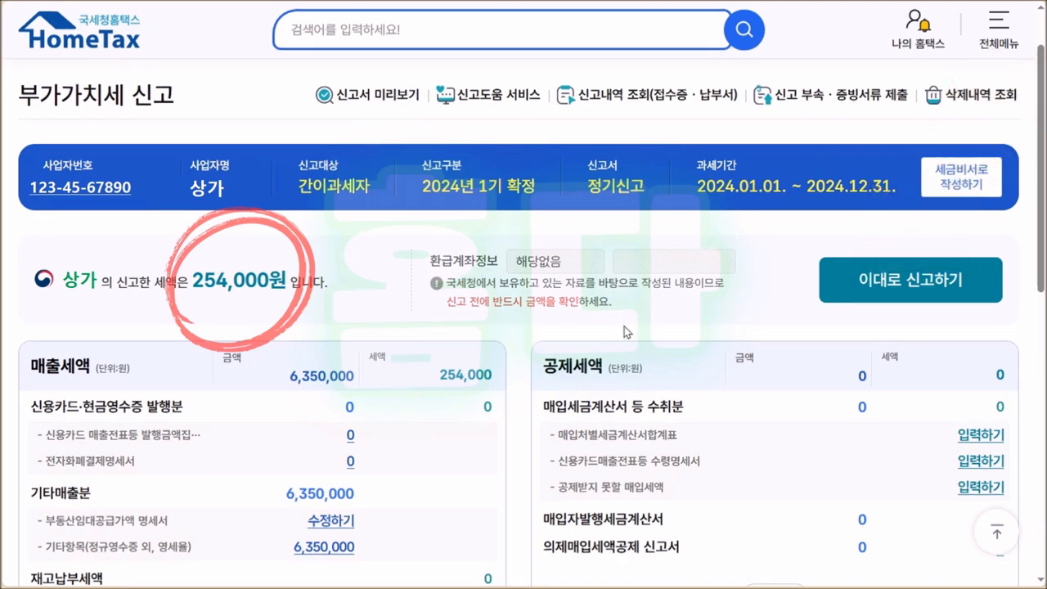
File the return as entered and confirm saving it to continue to the next screen.
left_click(876, 278)
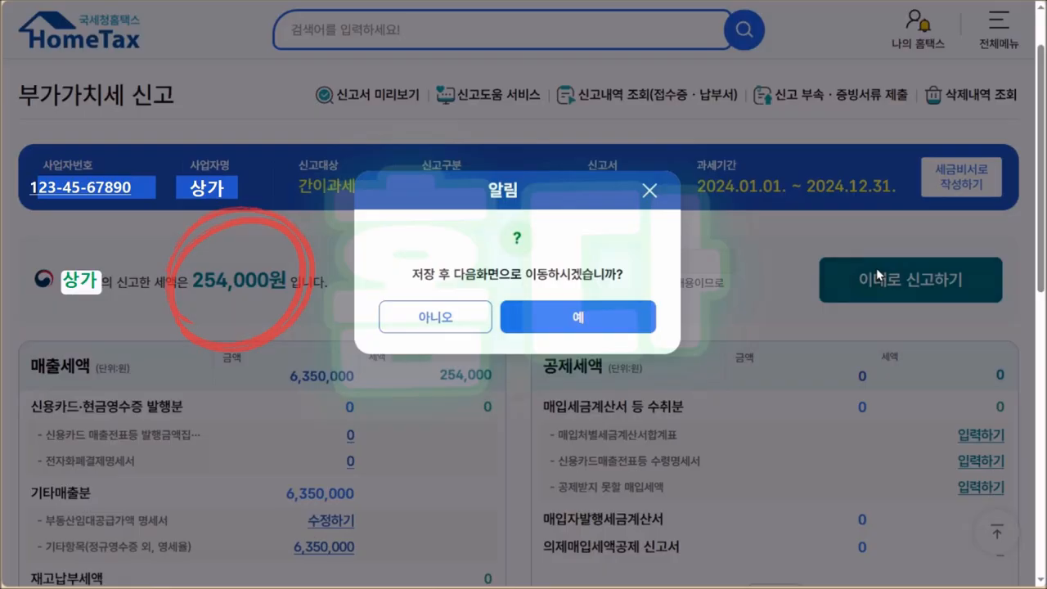
key("Return")
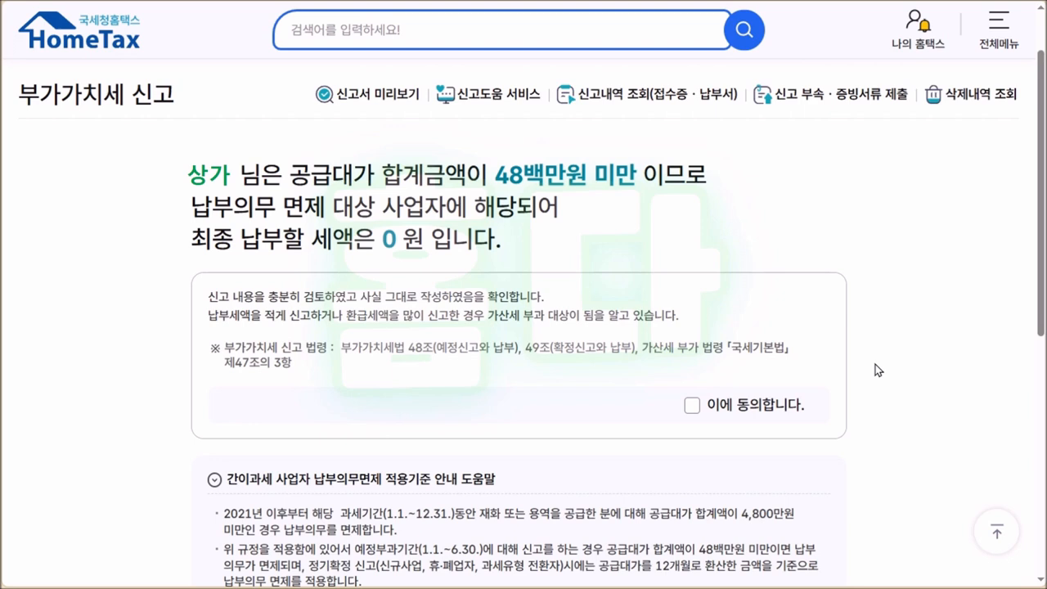
Accept the declaration, submit the 2024 1st-period VAT return, and tick the filer's self-check confirmation.
left_click(691, 404)
scroll(902, 381, "down", 4)
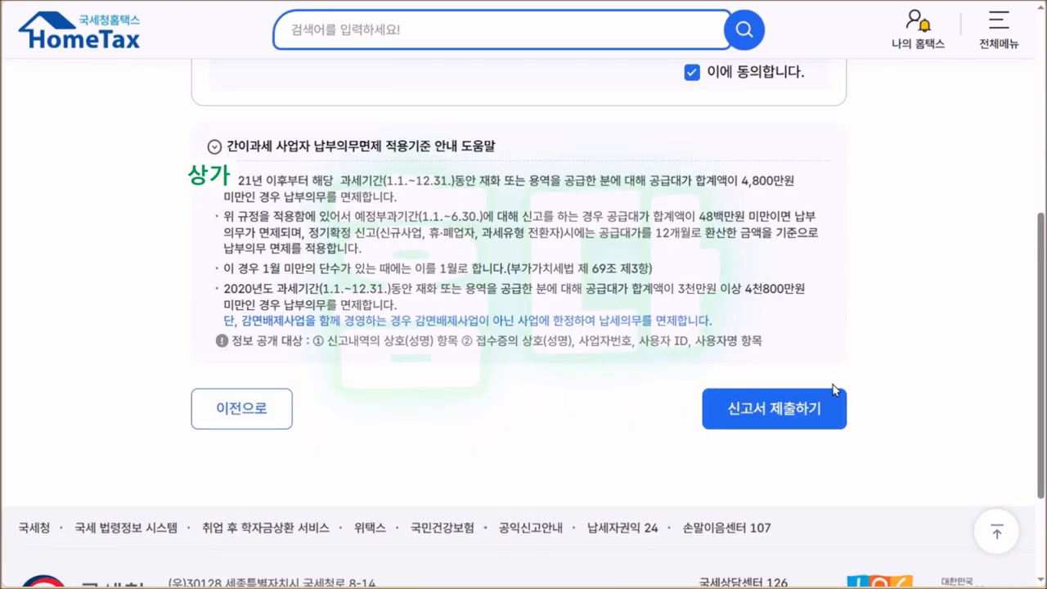
left_click(793, 413)
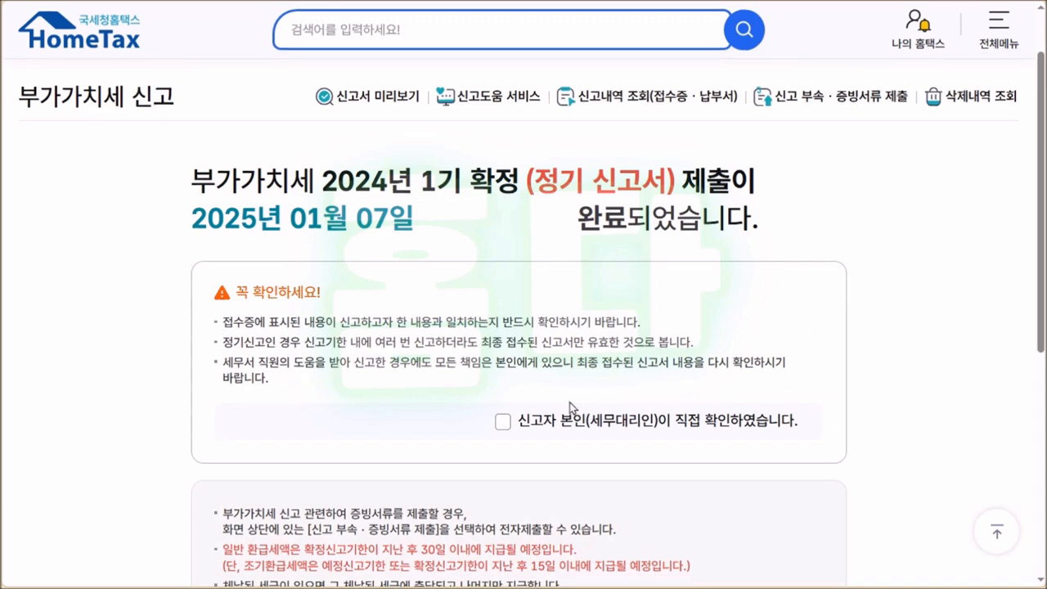
left_click(503, 421)
scroll(905, 386, "down", 3)
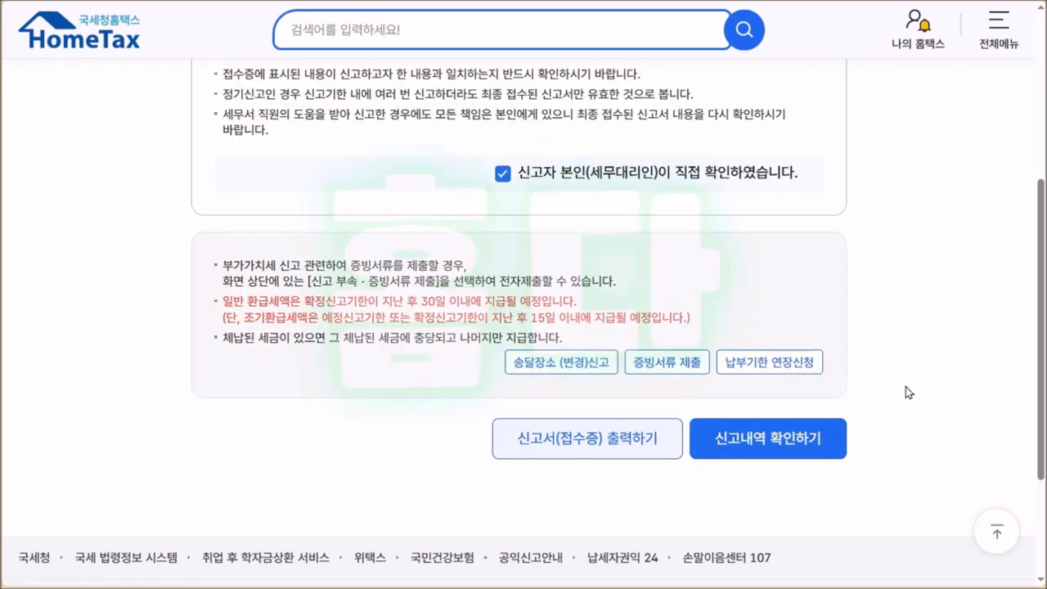